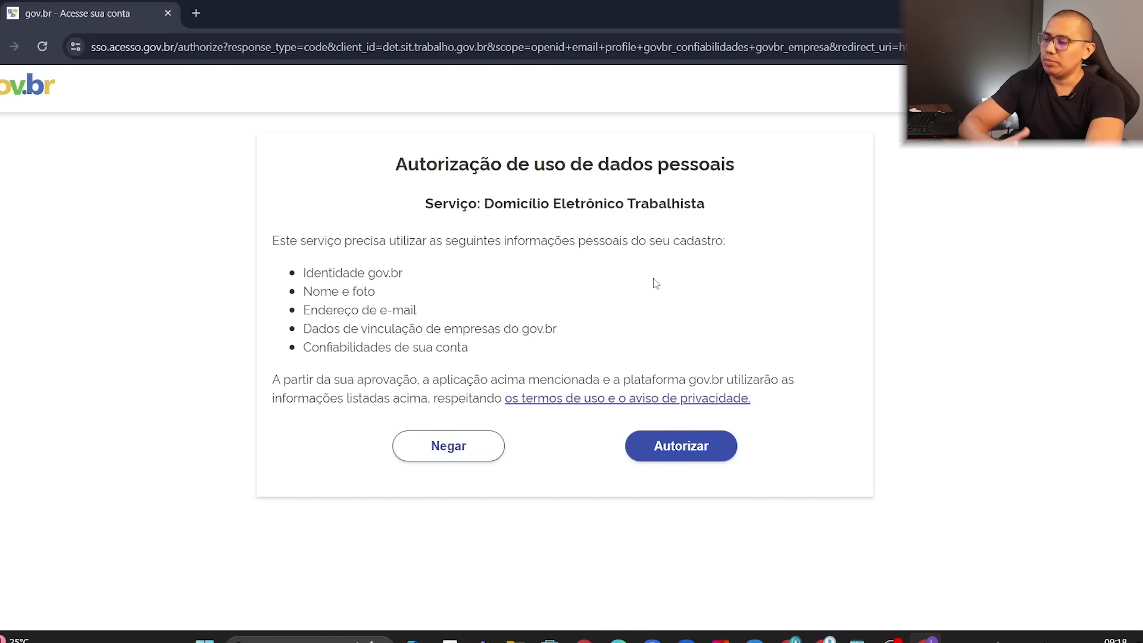
Authorize the Domicílio Eletrônico Trabalhista service to use the account's personal data and open the profile switch
click(681, 448)
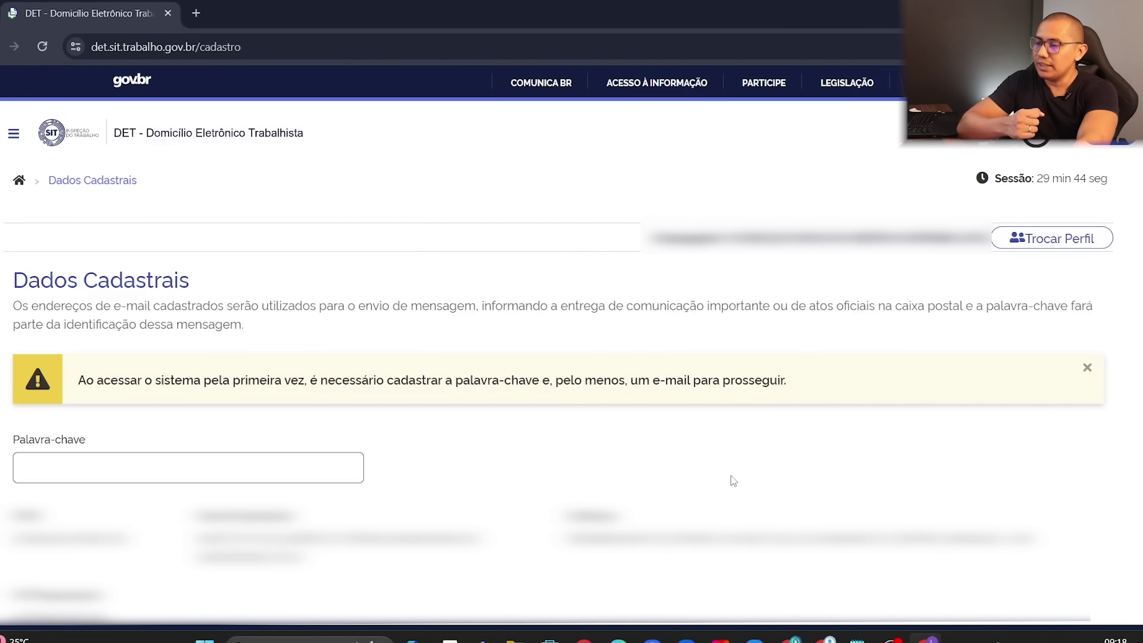
click(1079, 241)
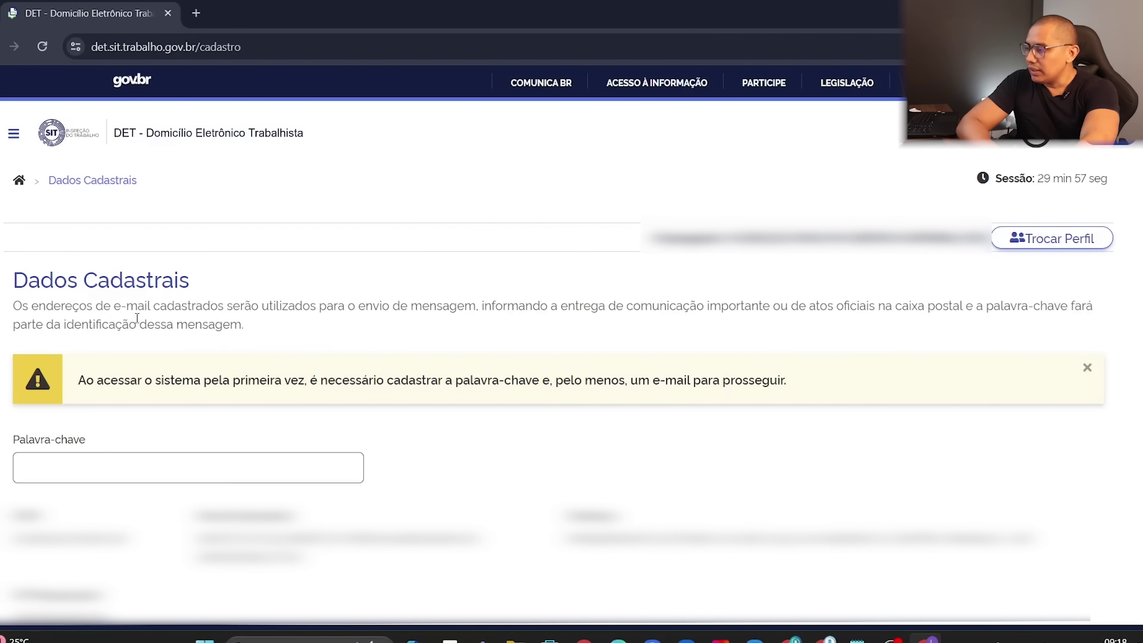
Enter the keyword (Palavra-chave) in Dados Cadastrais and read the note on how it identifies messages
click(24, 464)
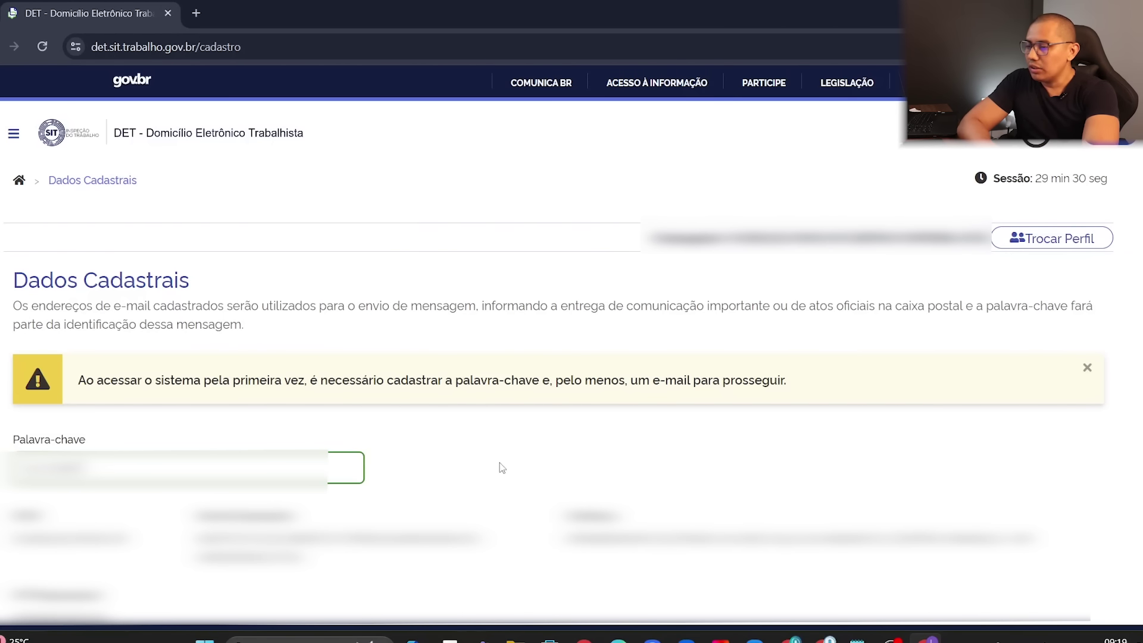
scroll(571, 357, down, 4)
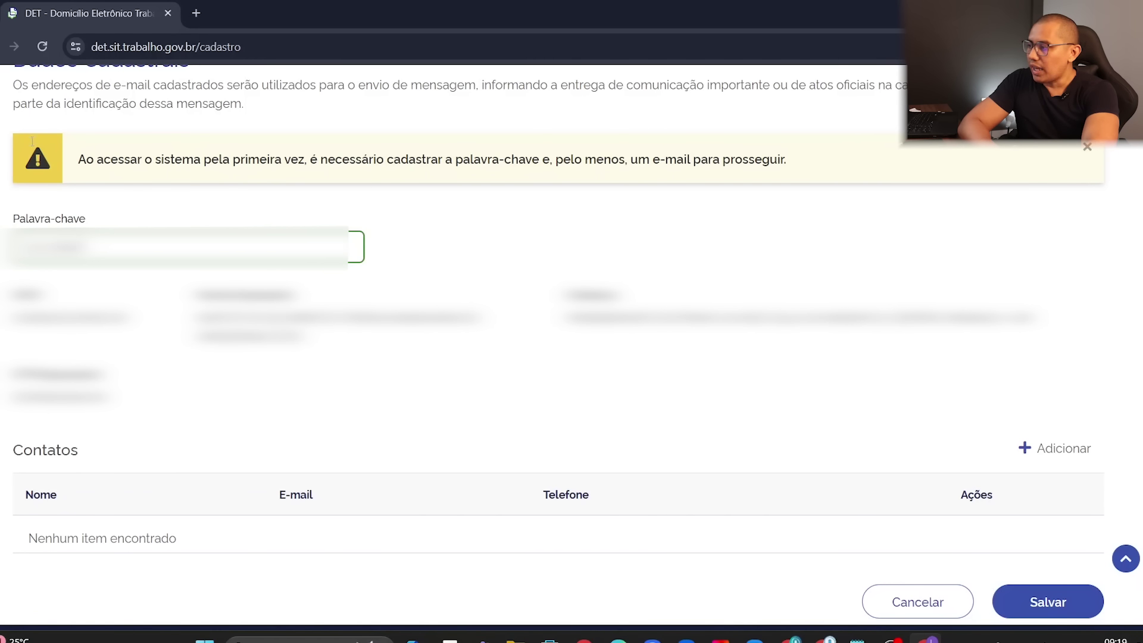
scroll(113, 159, up, 1)
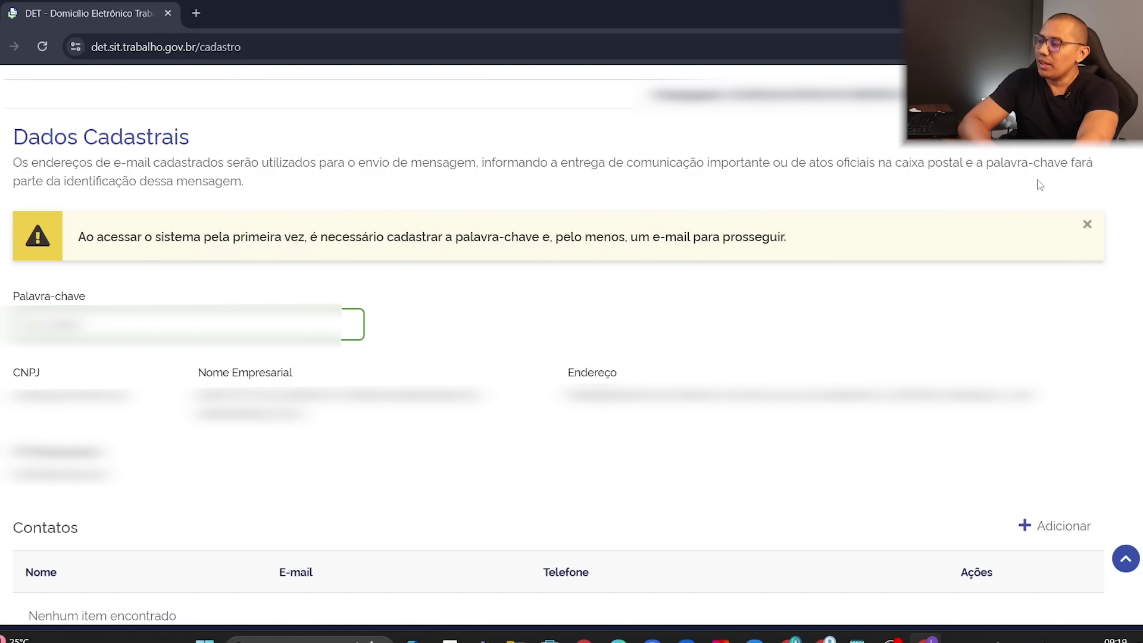
drag(15, 191, 250, 194)
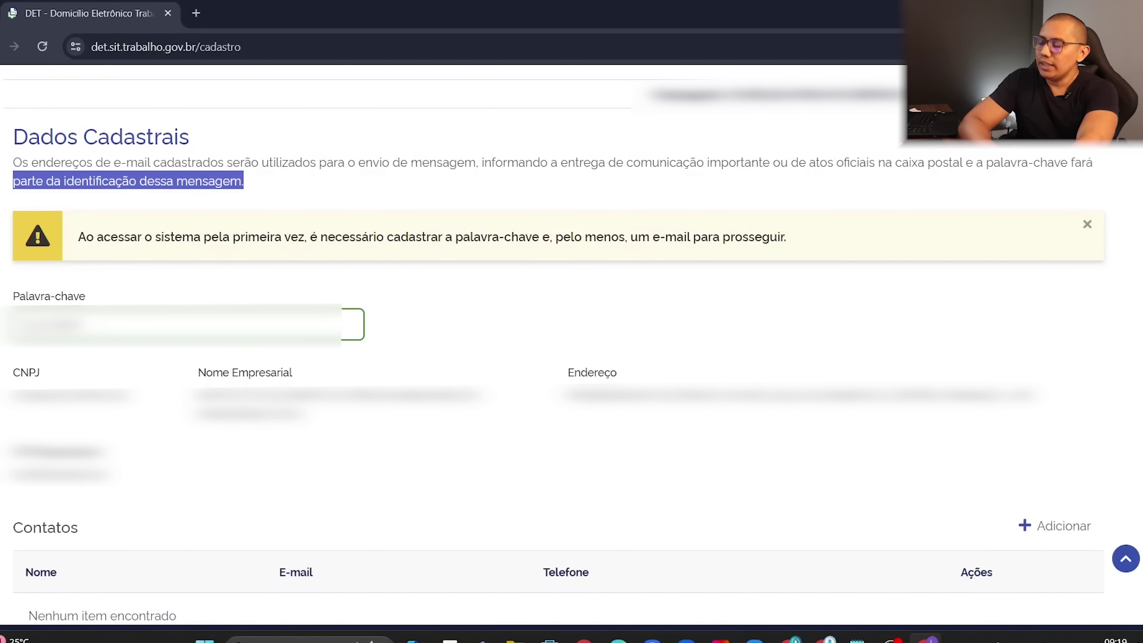
Add a contact with the person's name, e-mail and phone number, and save the registration data
click(1059, 529)
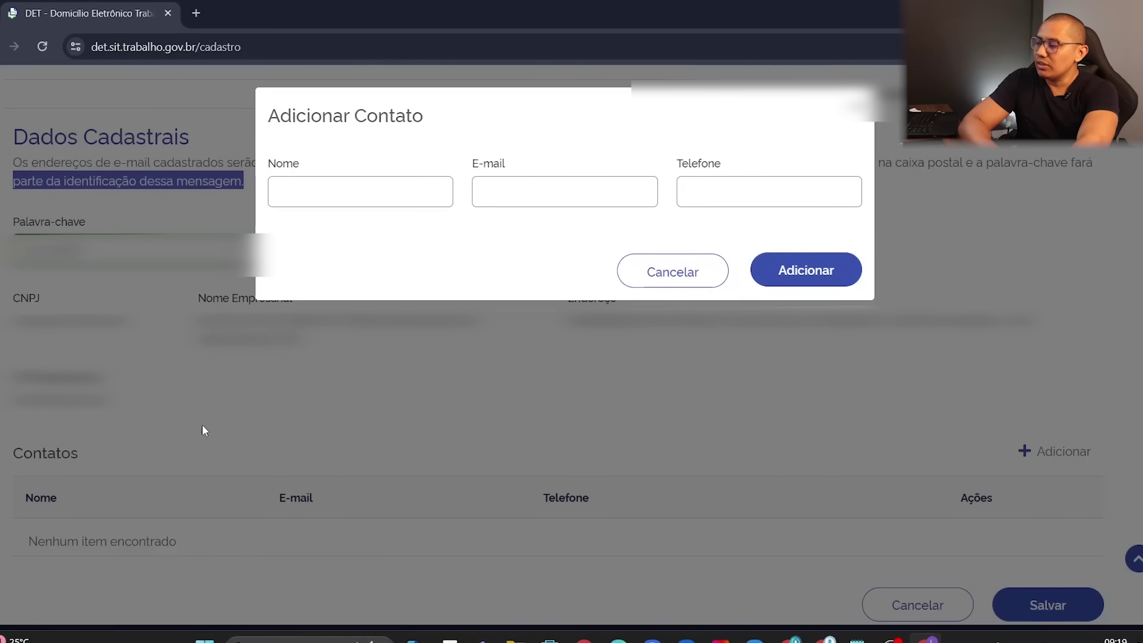
click(309, 193)
text(He)
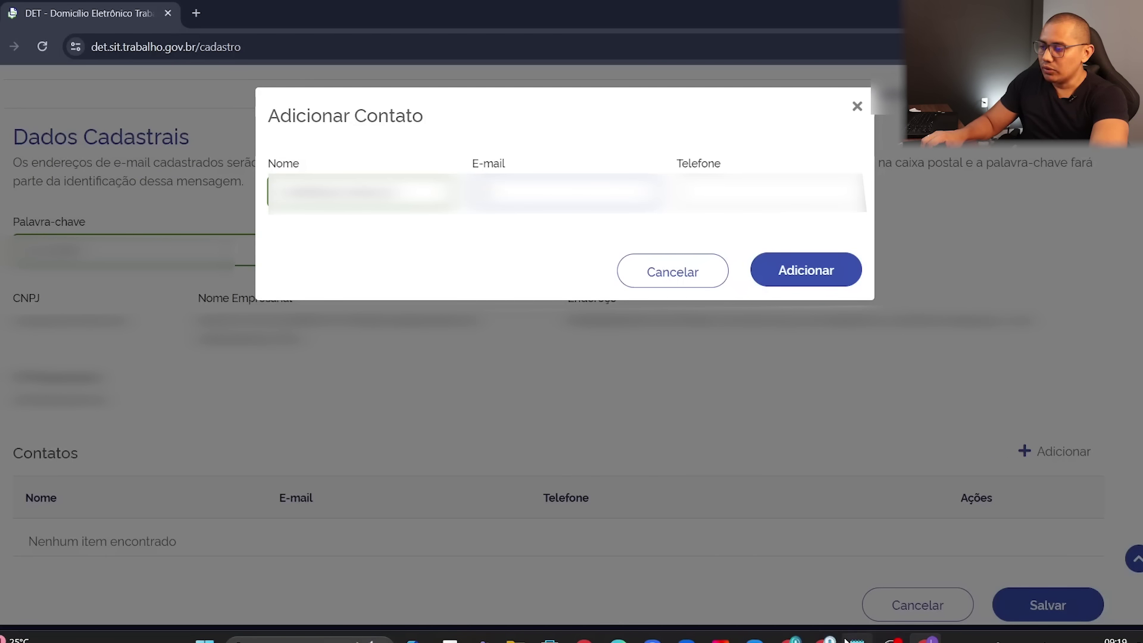
click(801, 269)
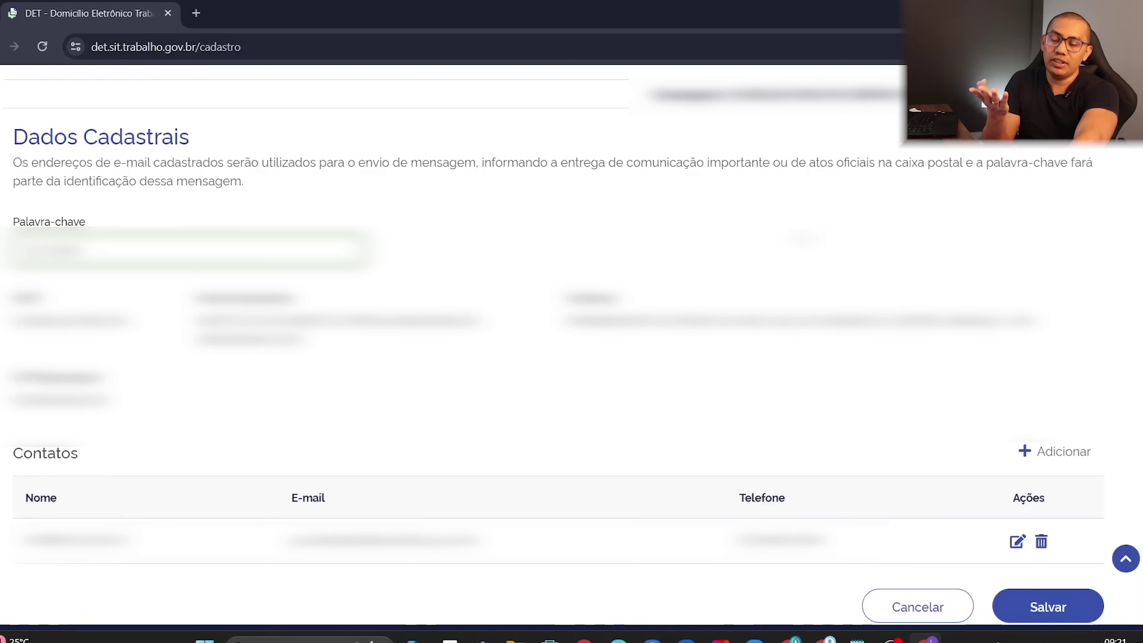
click(1063, 611)
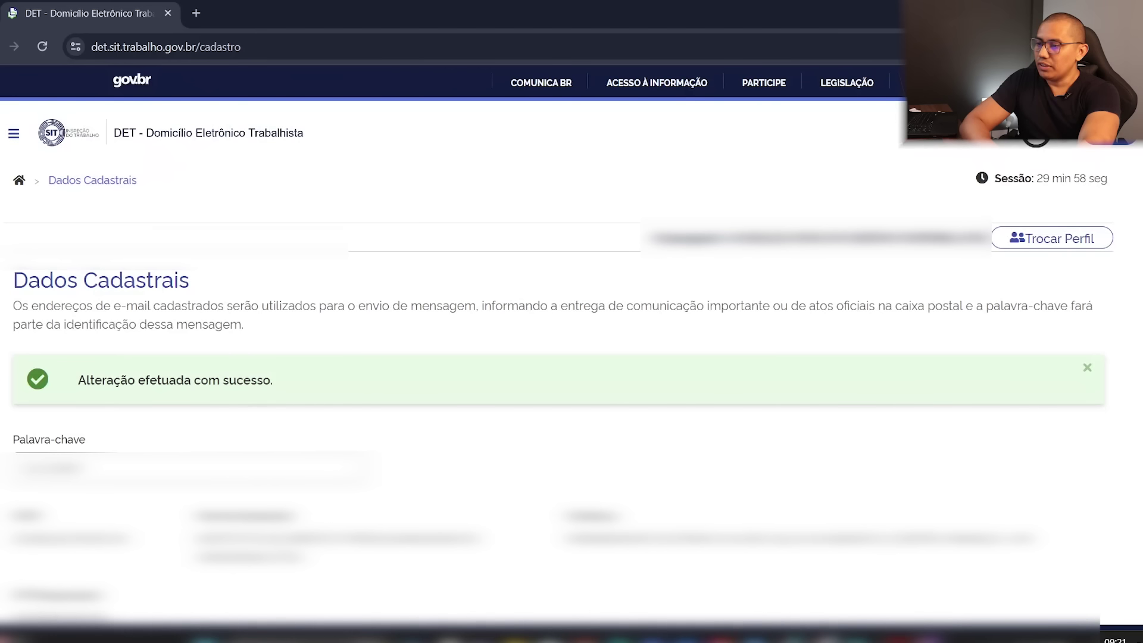
scroll(571, 357, down, 3)
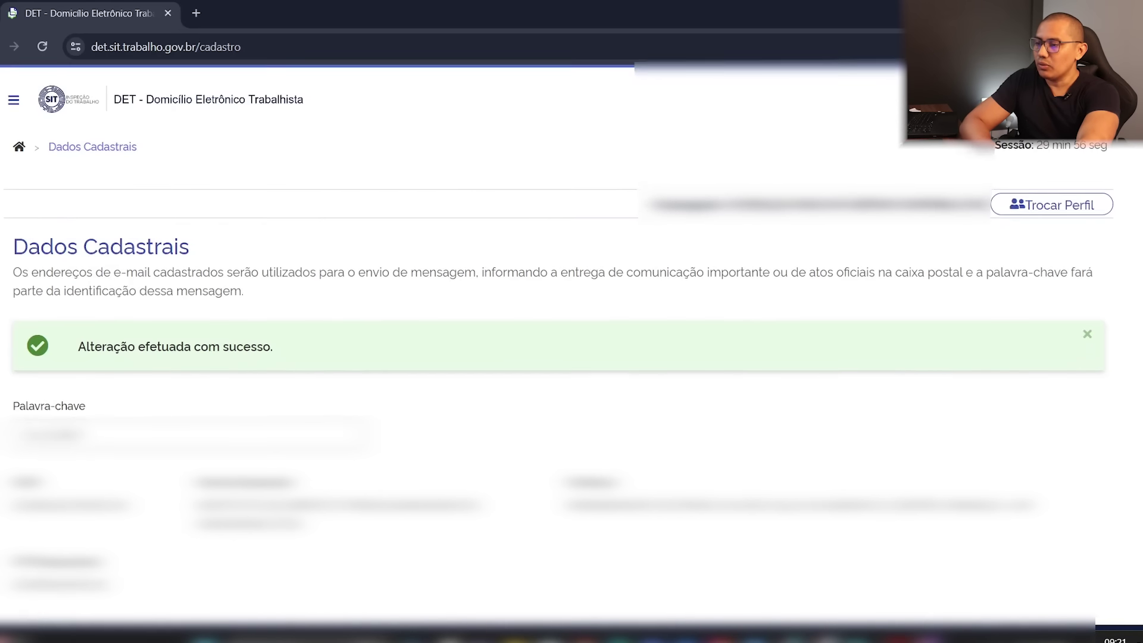
scroll(153, 270, up, 3)
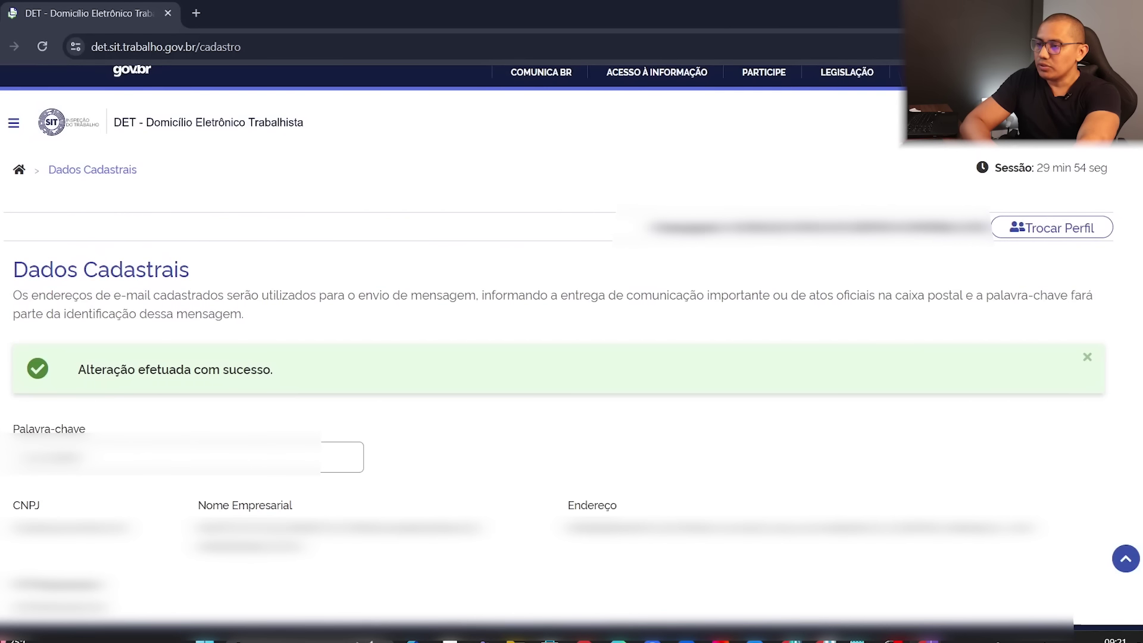
Reopen Dados Cadastrais from the services page to review the registration data, and return to the services page
click(19, 170)
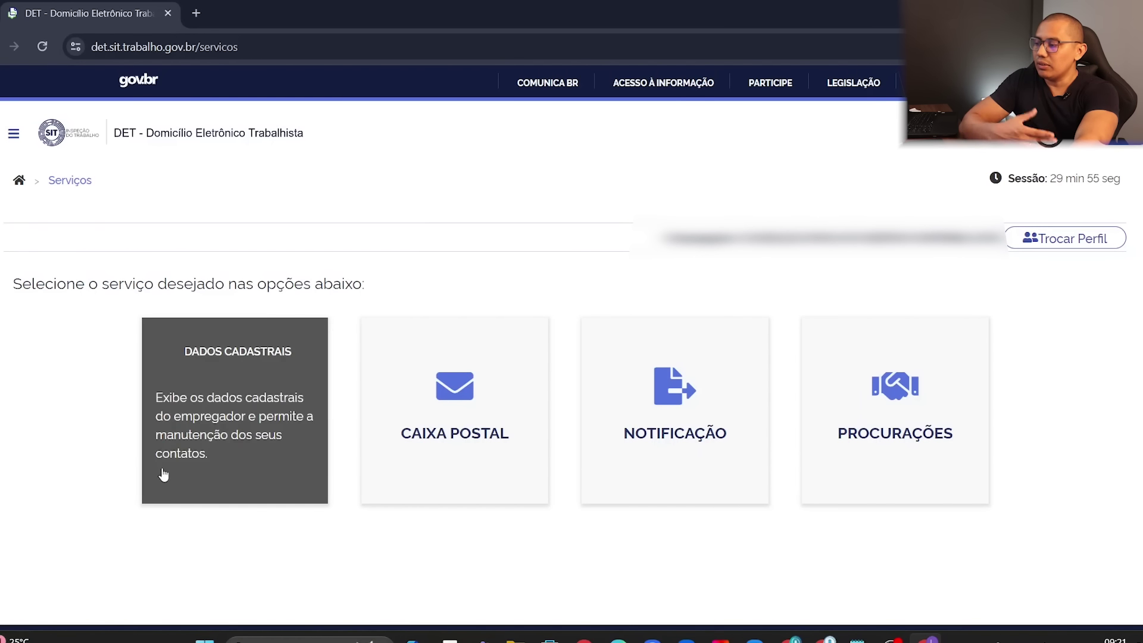
click(189, 462)
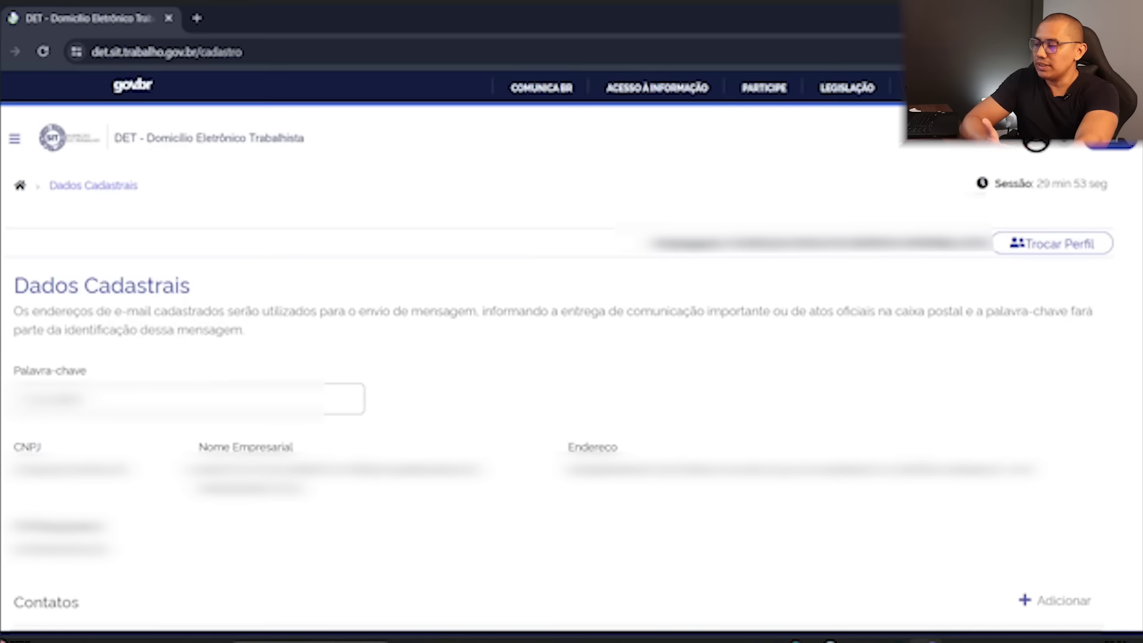
click(51, 186)
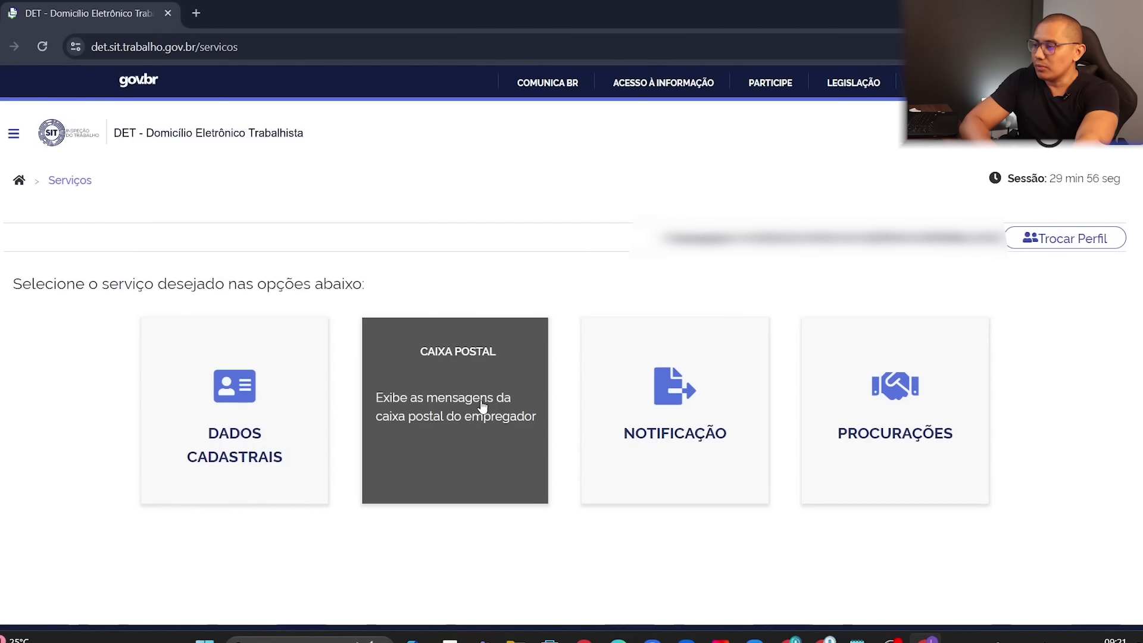
Open the Caixa Postal service, check the employer's inbox for messages, and return to the services page
click(482, 403)
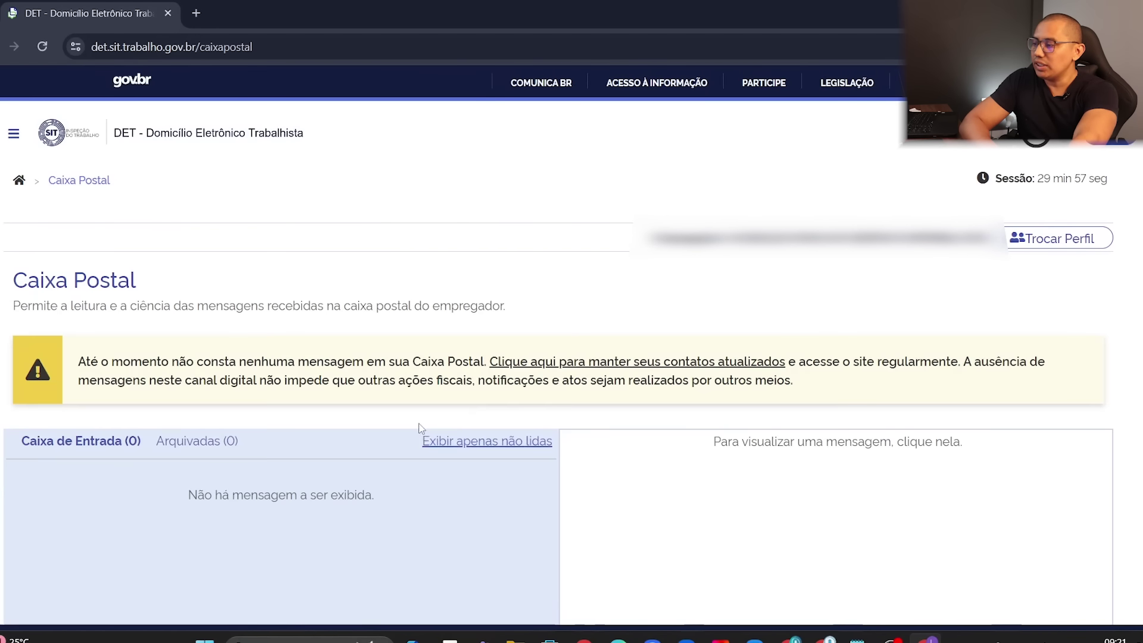
scroll(420, 426, down, 1)
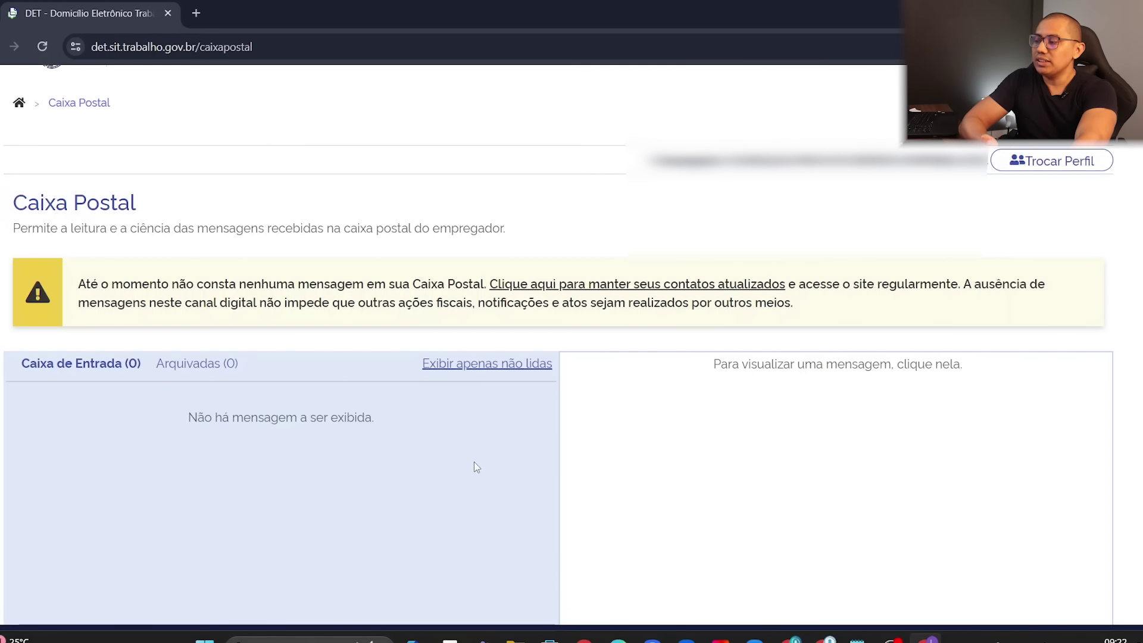
scroll(474, 462, down, 1)
scroll(500, 459, up, 2)
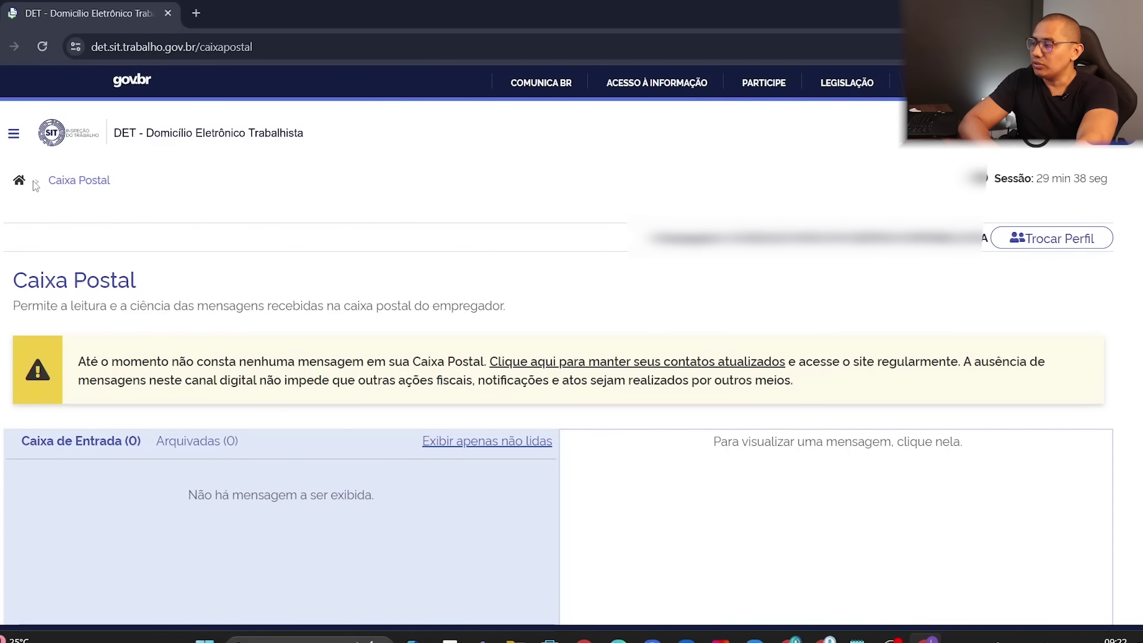
click(13, 134)
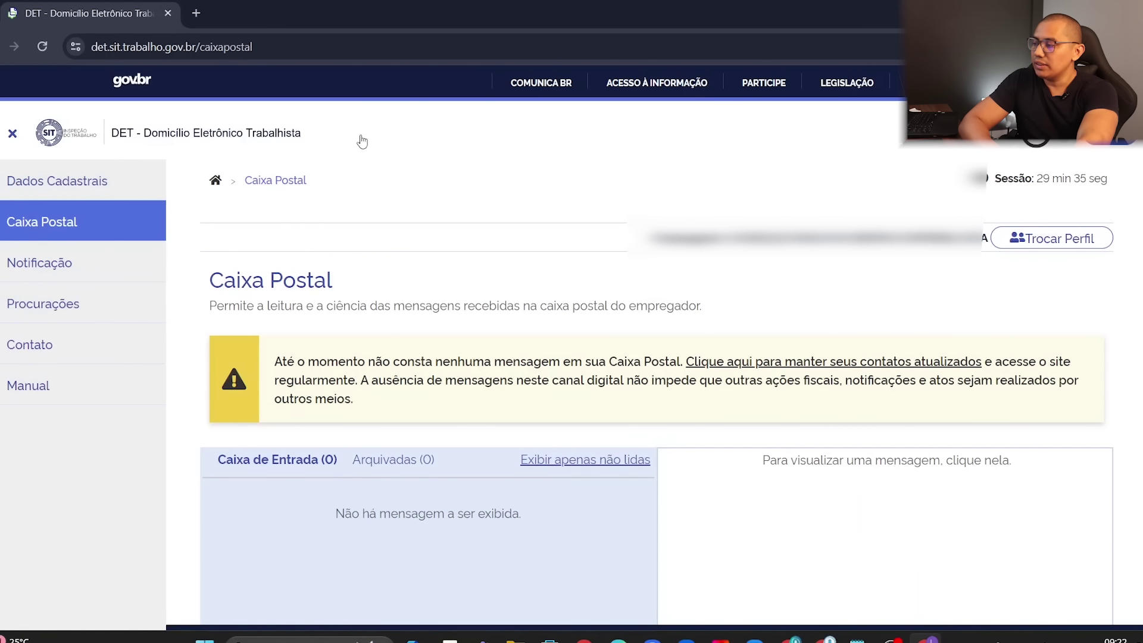
click(7, 139)
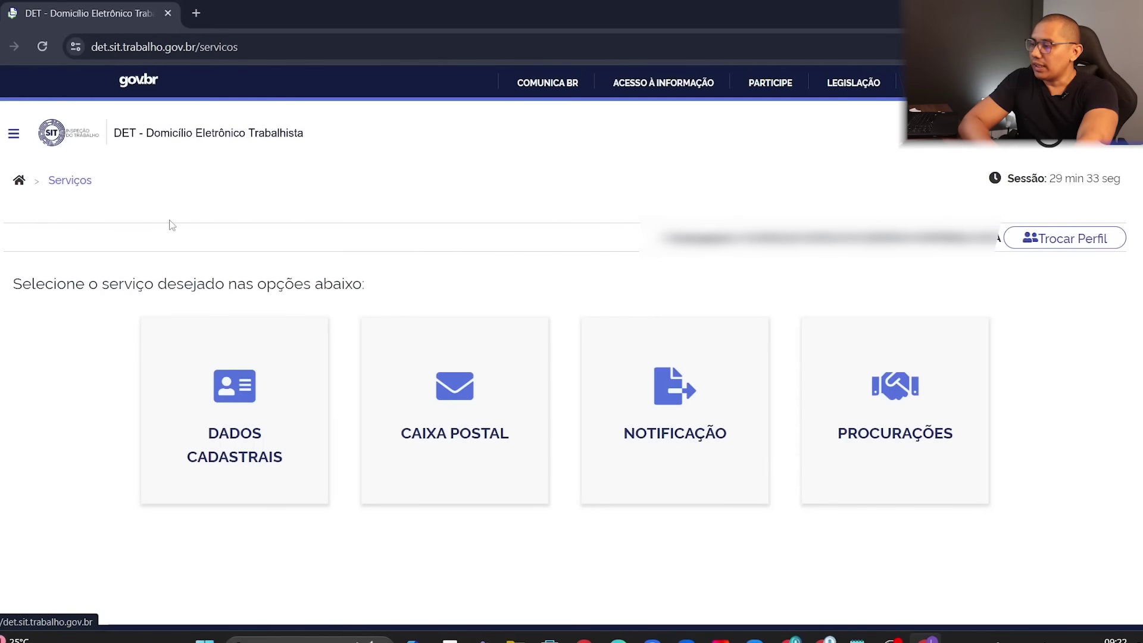
Open the Notificação service to check the employer's list of notifications, and return to the services page
click(649, 433)
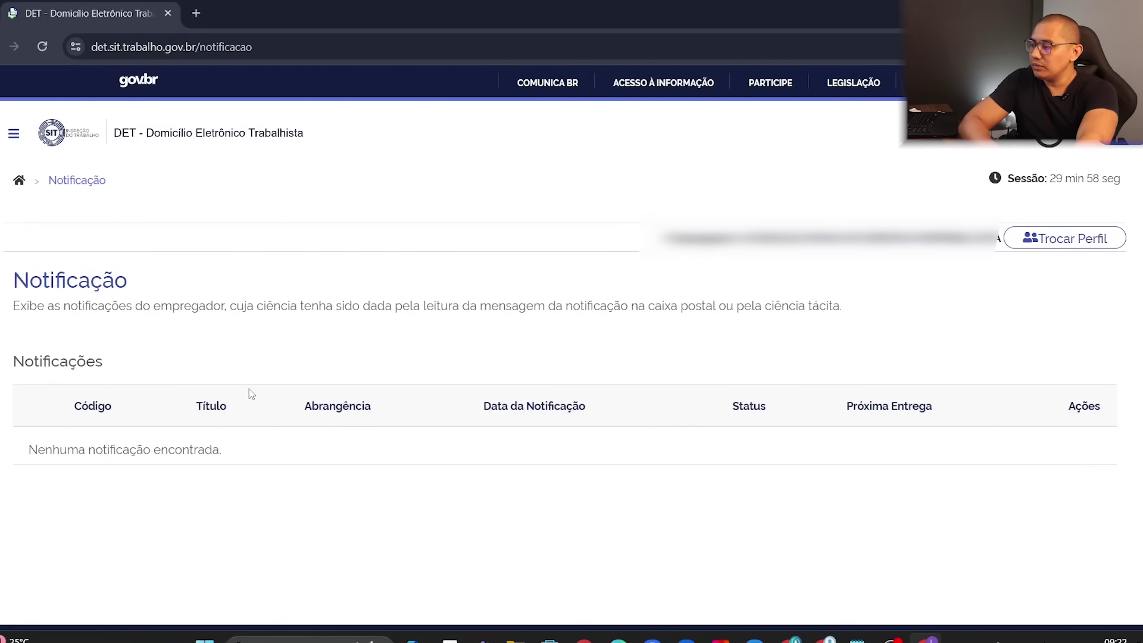
click(20, 180)
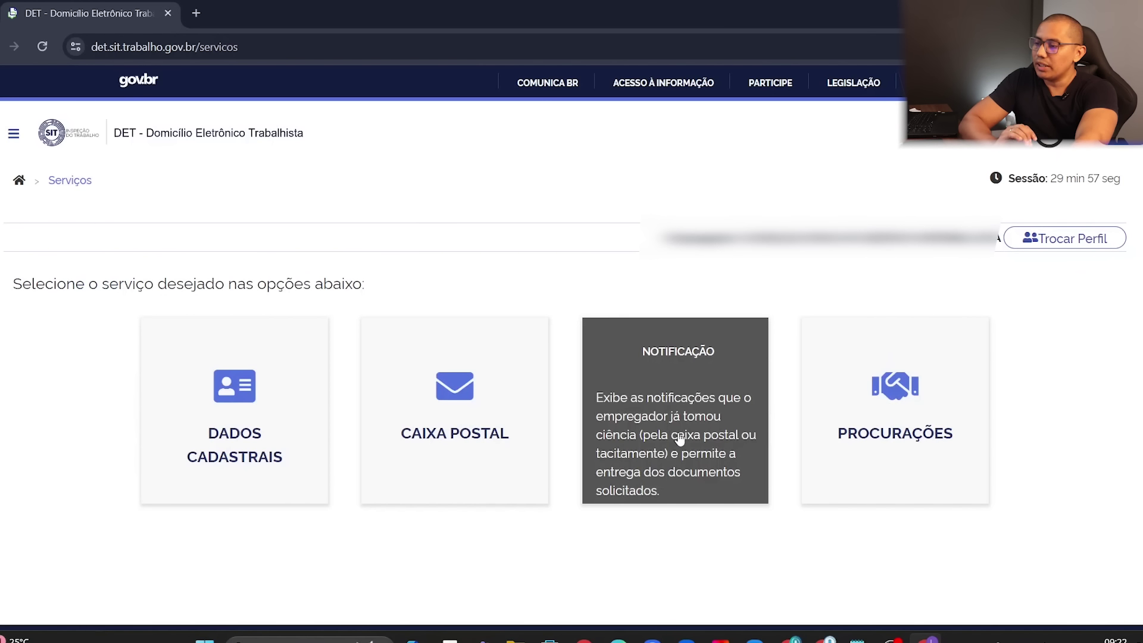
click(660, 482)
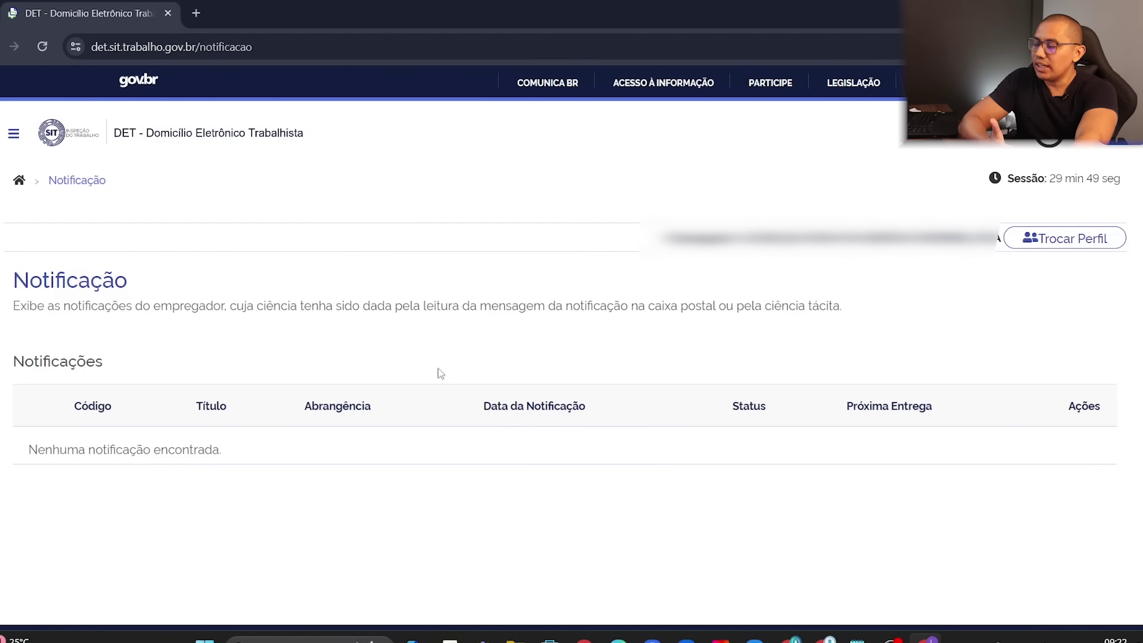
click(20, 186)
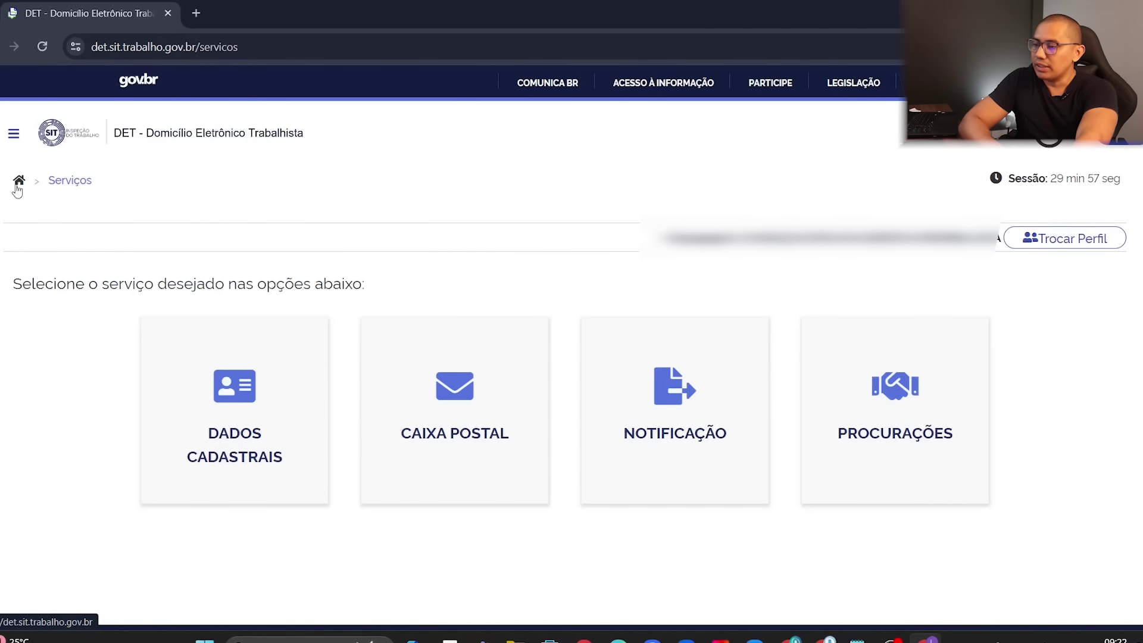
Open the Procurações service, accept the redirect to the SPE login page, and return to the DET services page
right_click(919, 436)
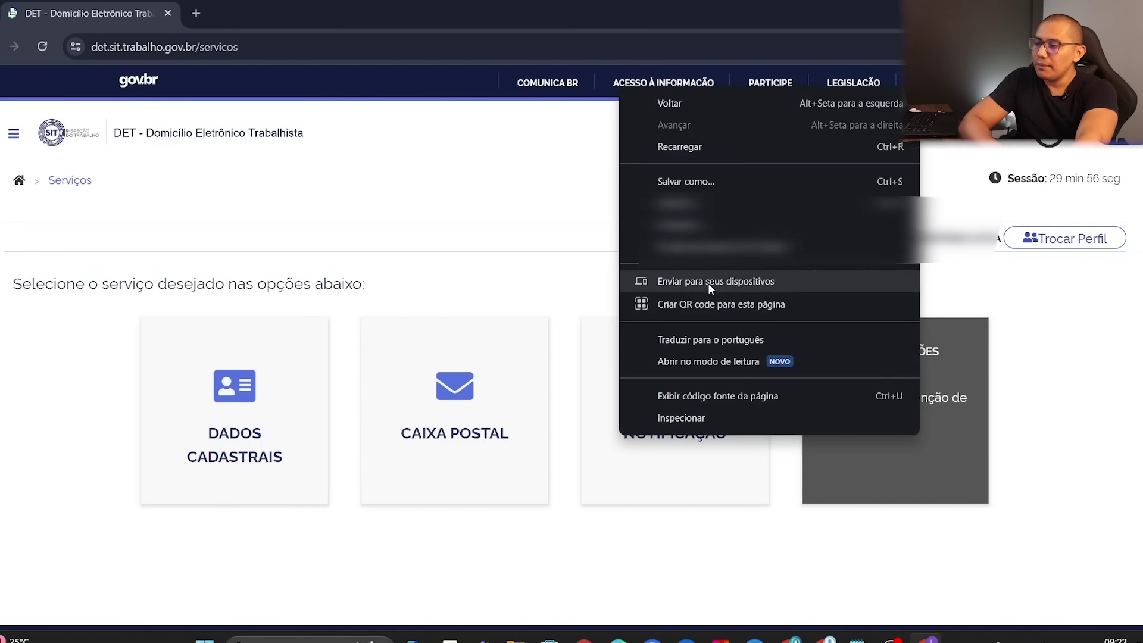
click(970, 481)
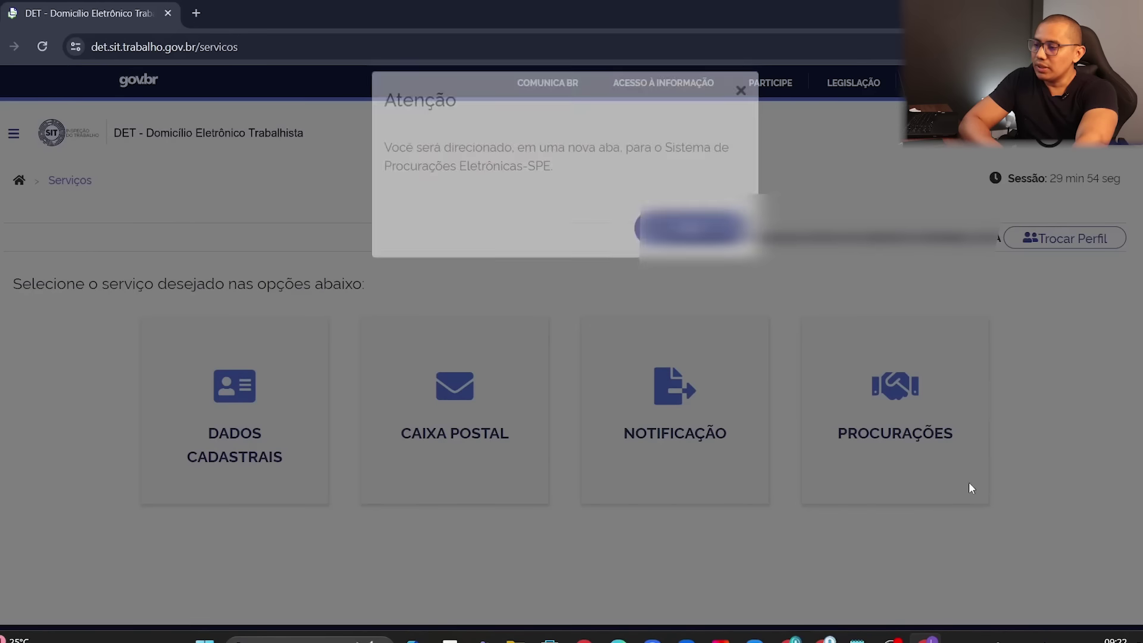
click(716, 248)
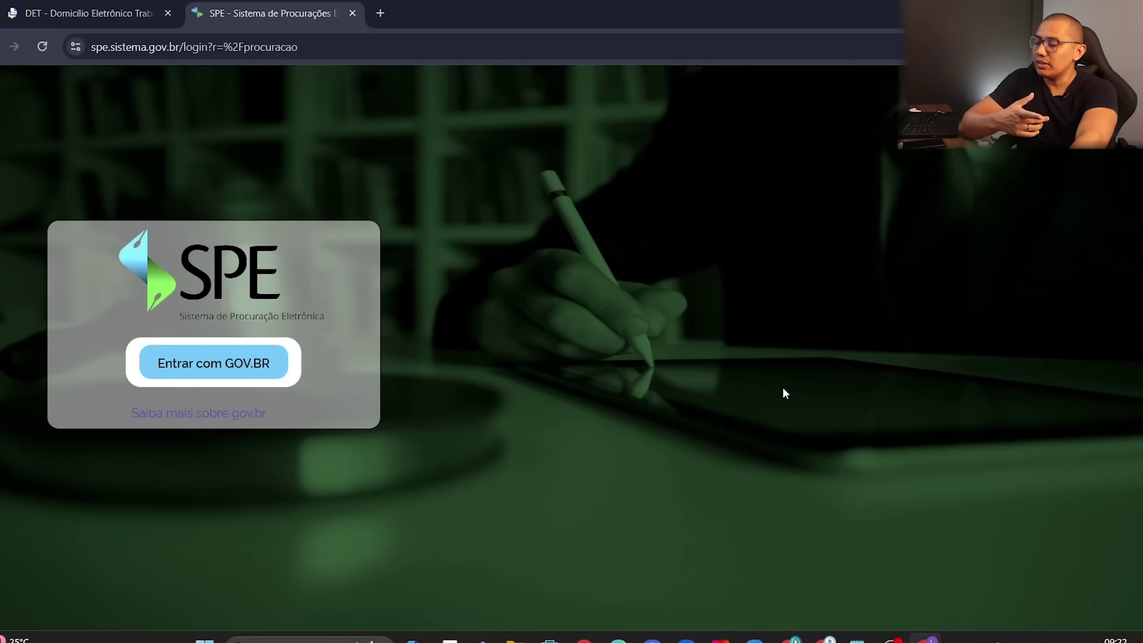
click(18, 14)
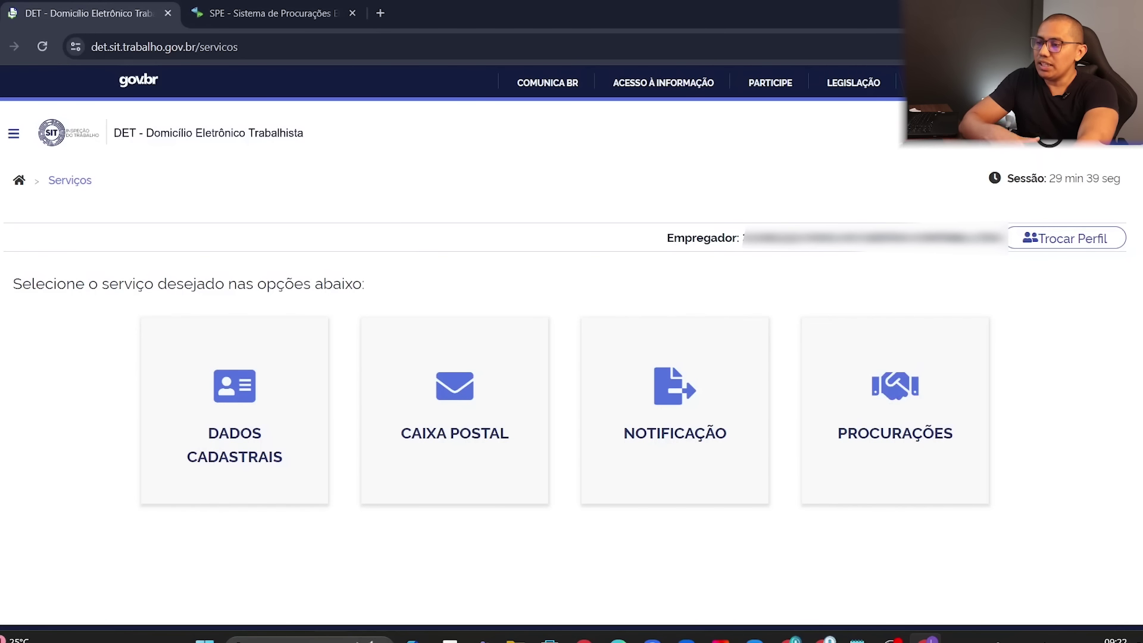